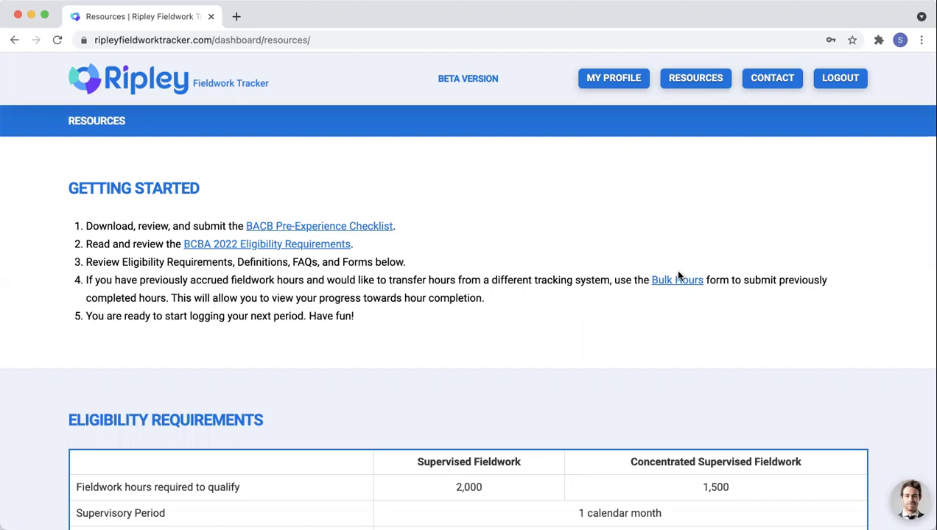
Open the form for adding a previous month from the dashboard and set its month to July 2021
click(158, 88)
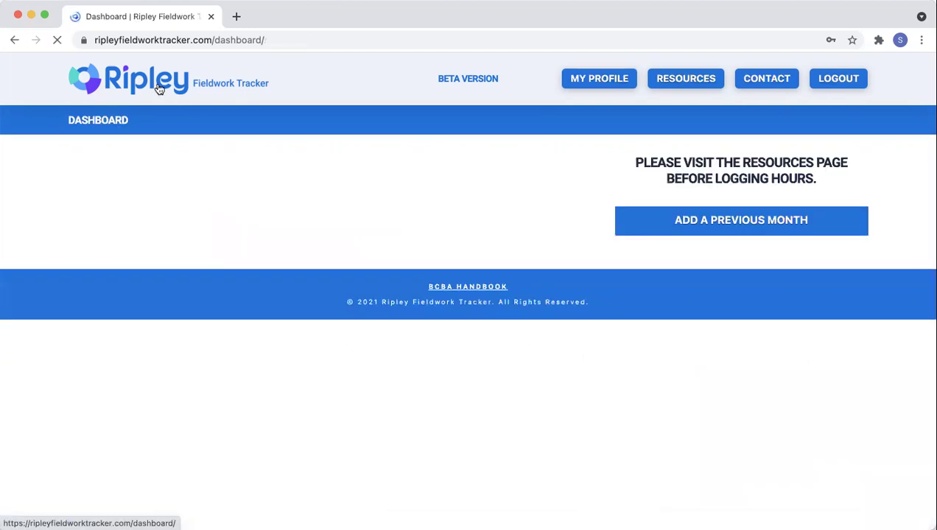
click(707, 221)
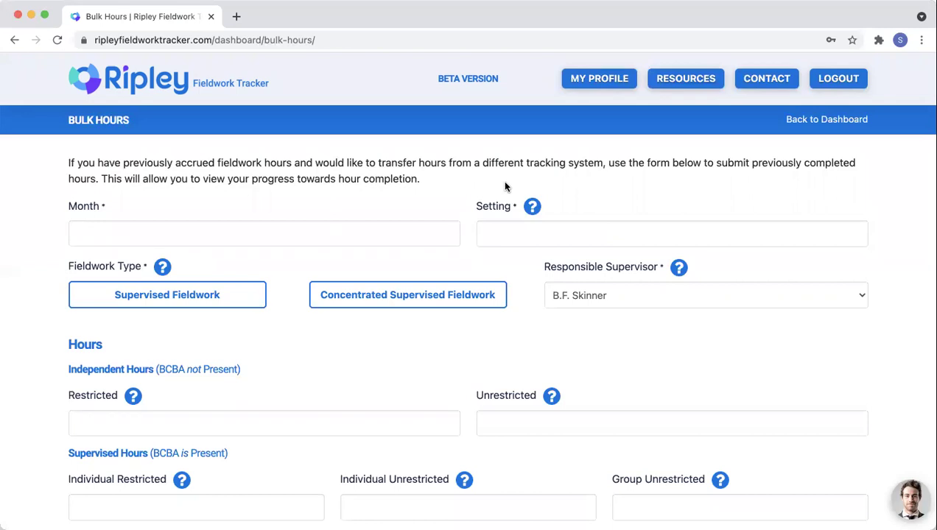
click(343, 243)
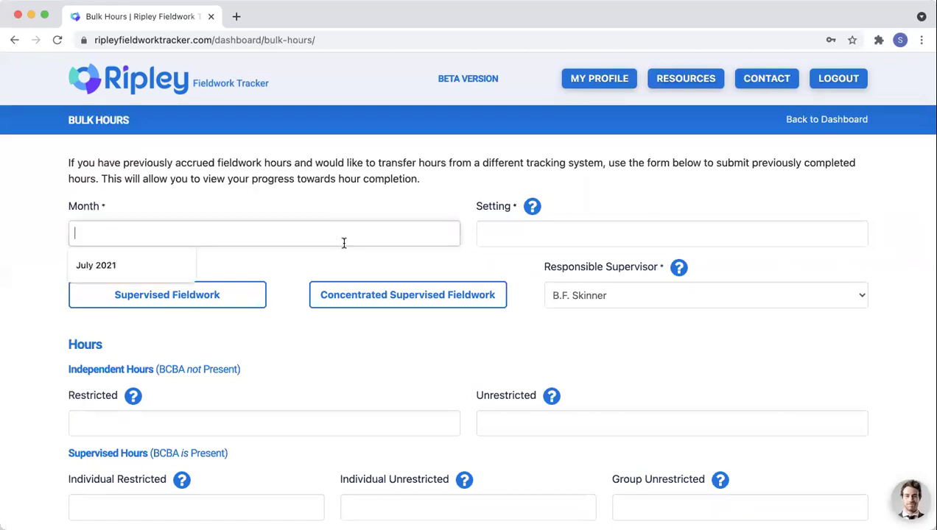
click(98, 266)
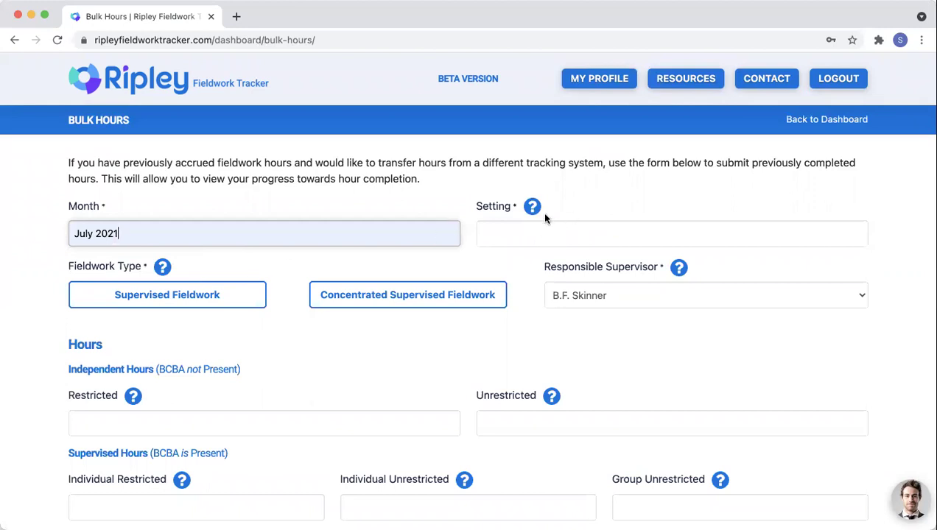
Set the setting to ABA Therapy and the fieldwork type to Supervised Fieldwork
mouse_move(533, 207)
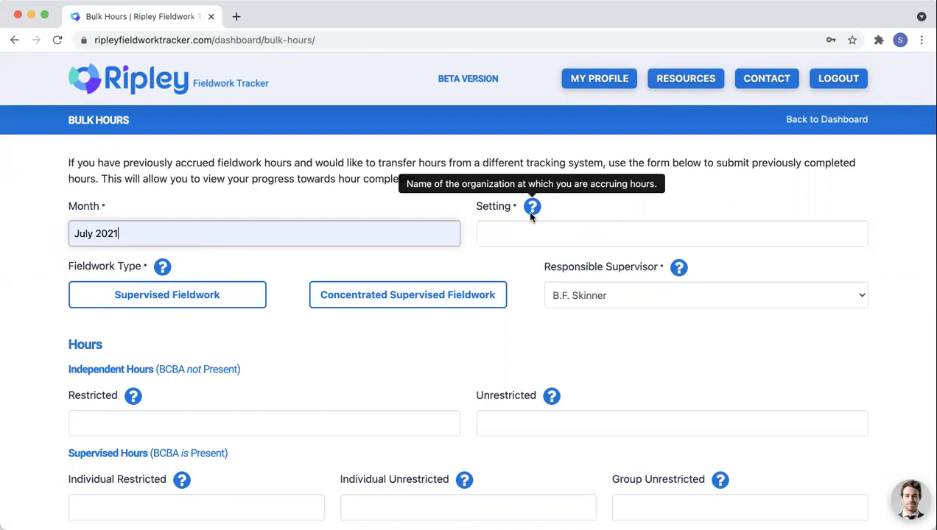
click(525, 234)
click(522, 272)
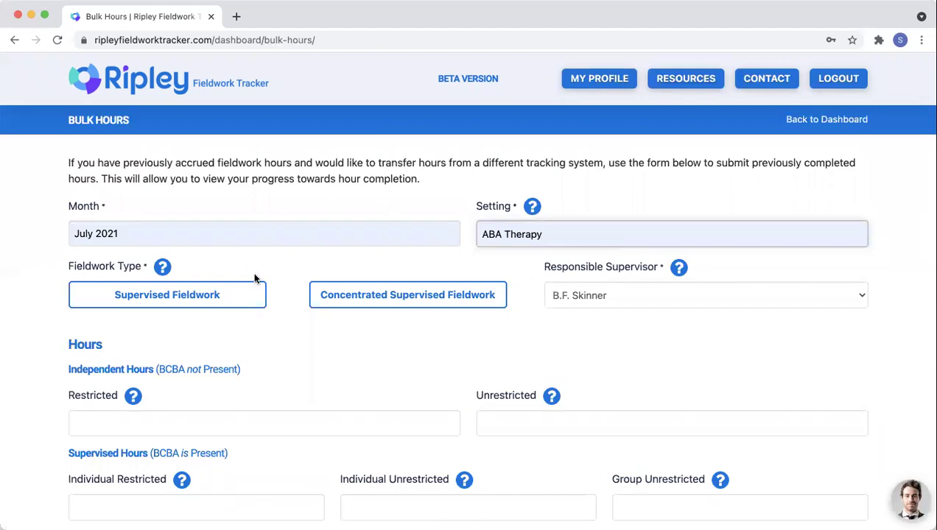
click(245, 295)
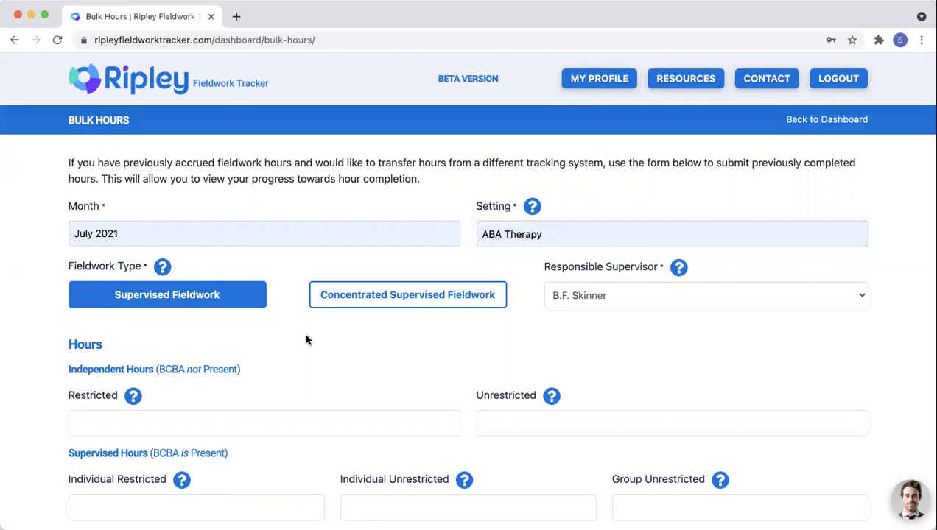
Add a new responsible supervisor, entering the supervisor's first name, last name and BACB account ID
click(648, 297)
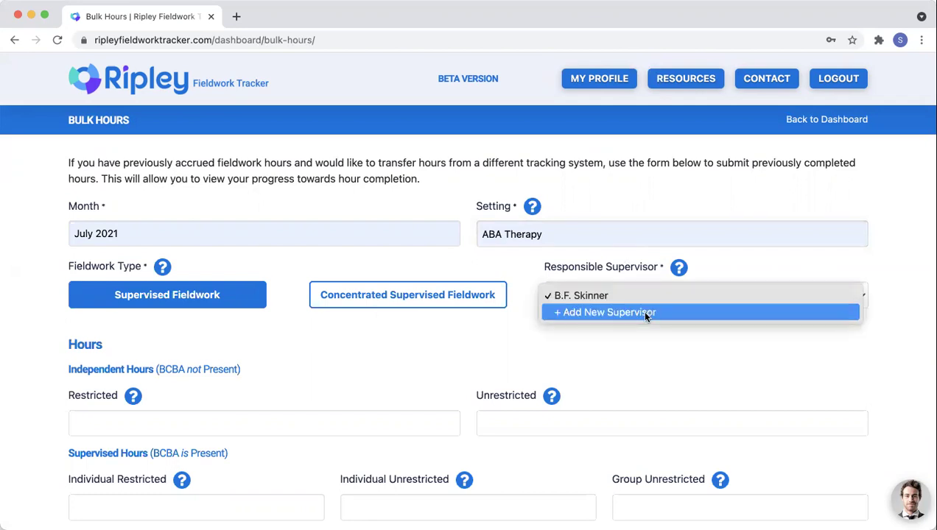
click(643, 314)
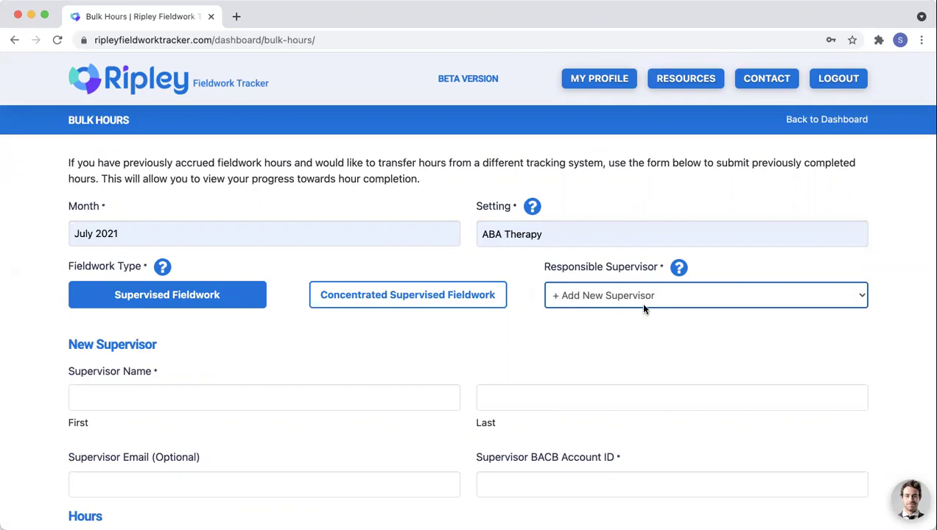
scroll(481, 355, down, 2)
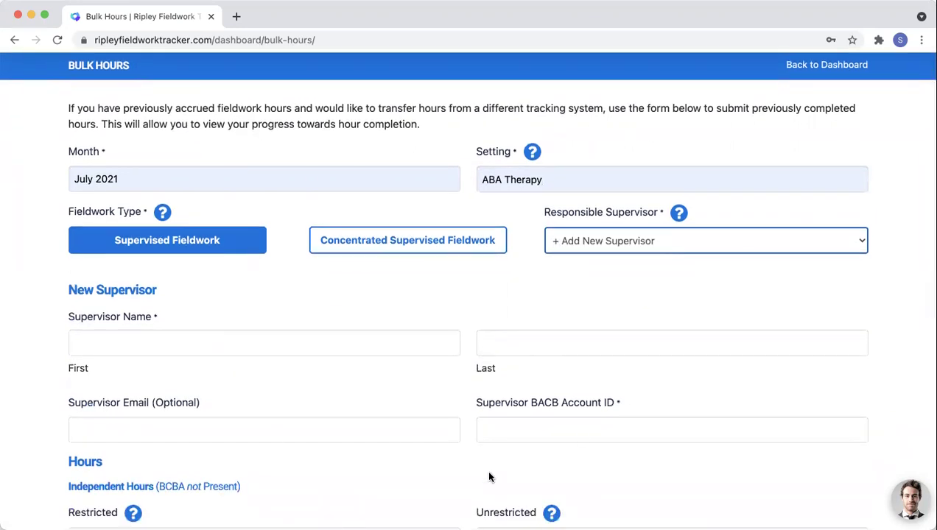
click(359, 344)
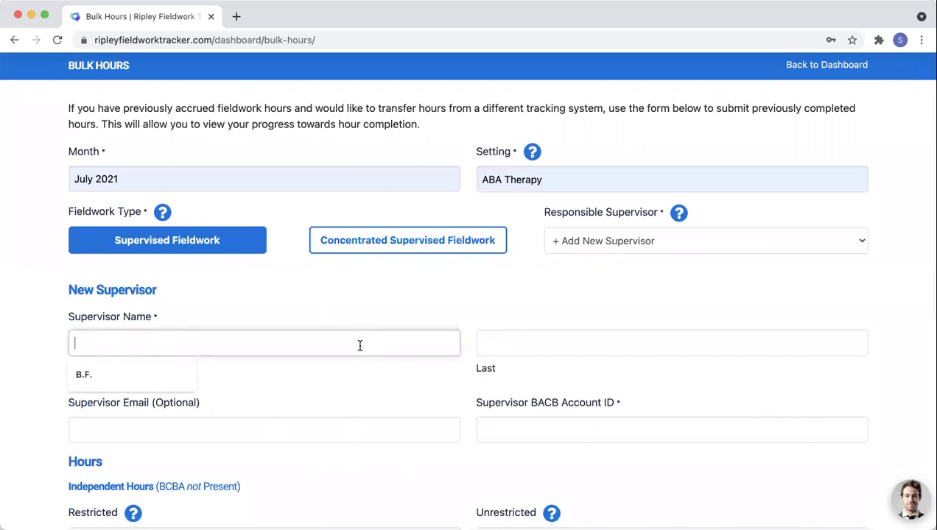
click(150, 375)
click(586, 344)
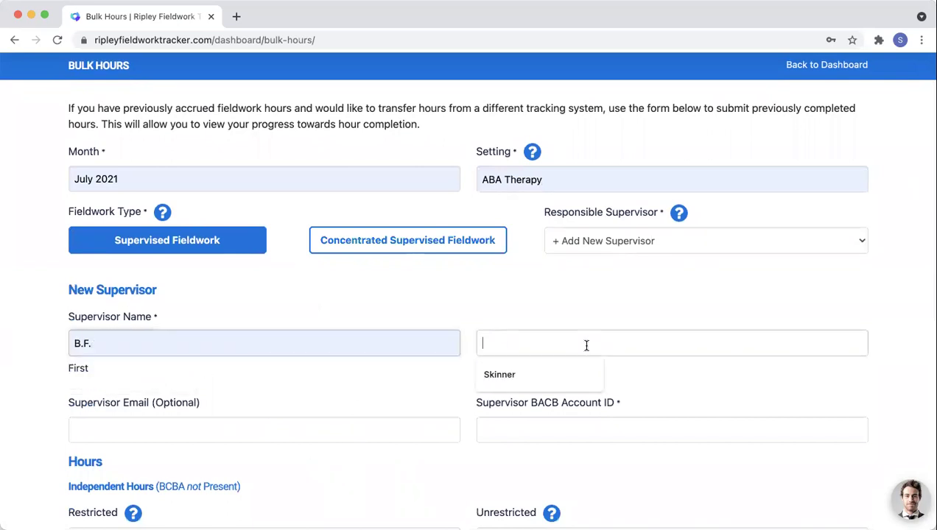
click(537, 372)
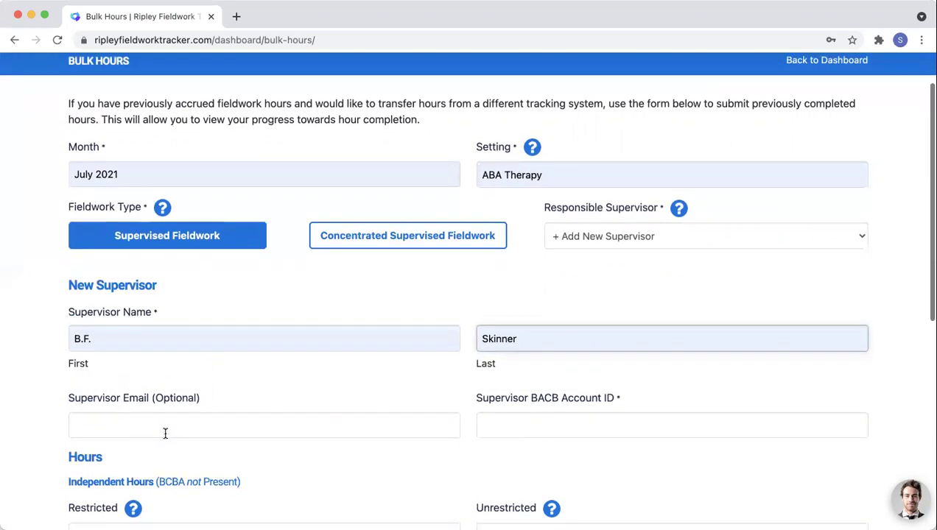
scroll(500, 389, down, 1)
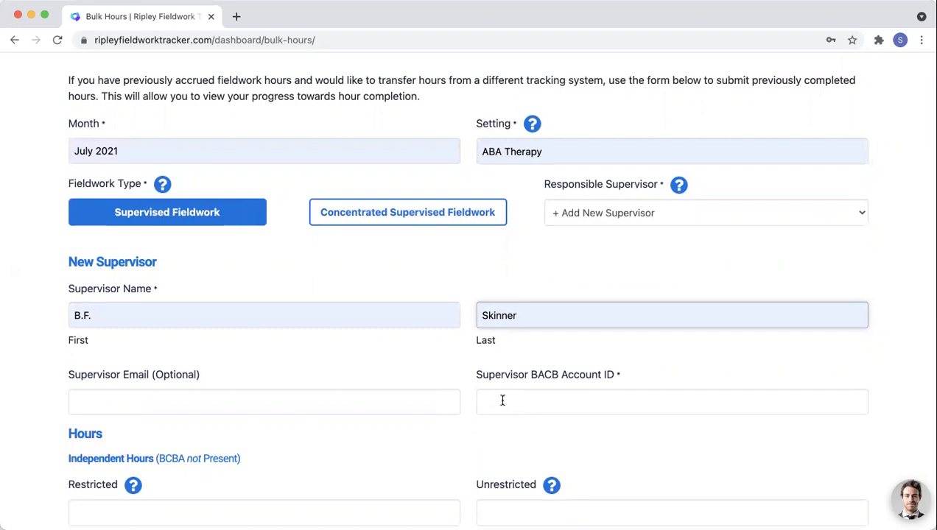
click(502, 400)
click(509, 435)
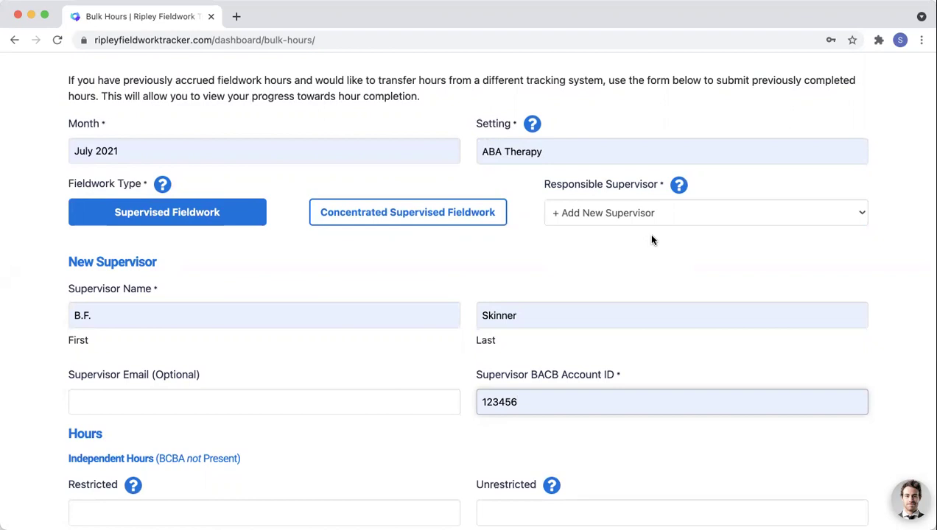
Enter the independent hours as 36 restricted and 20 unrestricted
scroll(651, 239, down, 2)
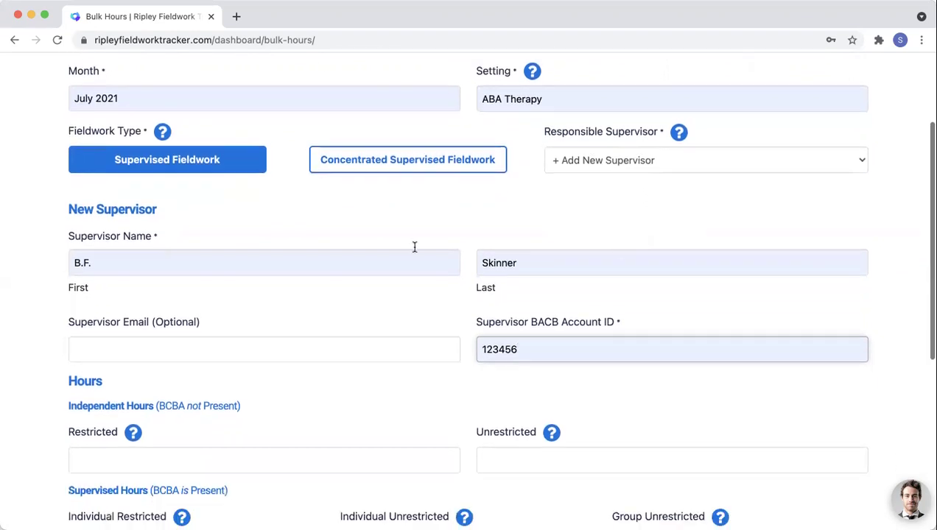
click(359, 416)
scroll(358, 413, down, 5)
scroll(357, 410, down, 2)
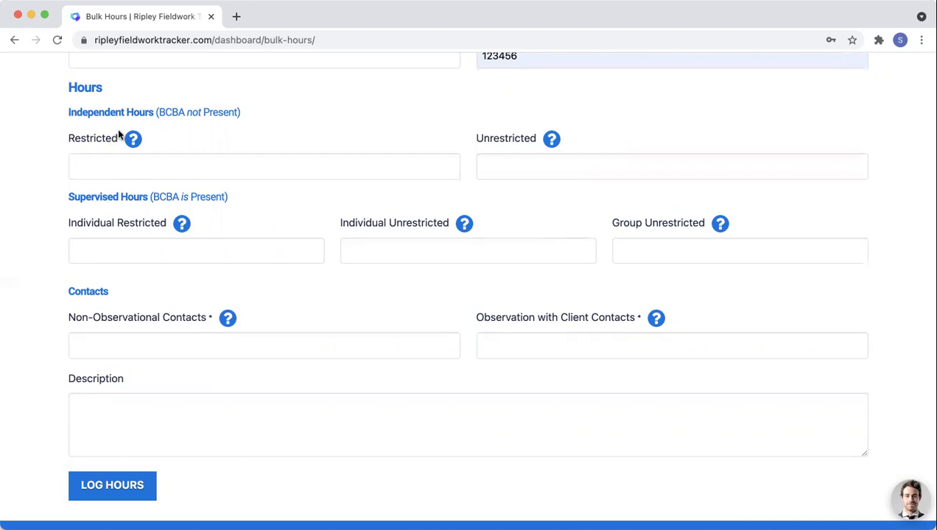
mouse_move(130, 140)
mouse_move(551, 139)
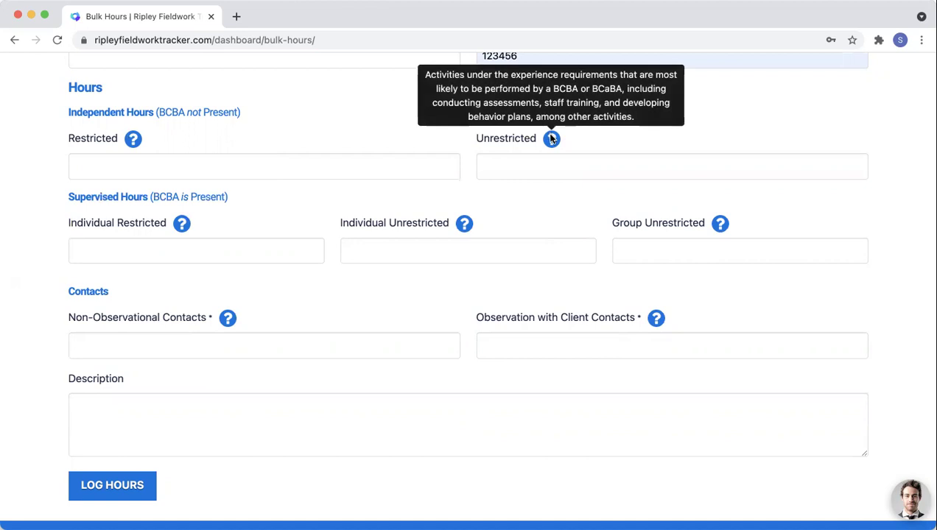
click(410, 169)
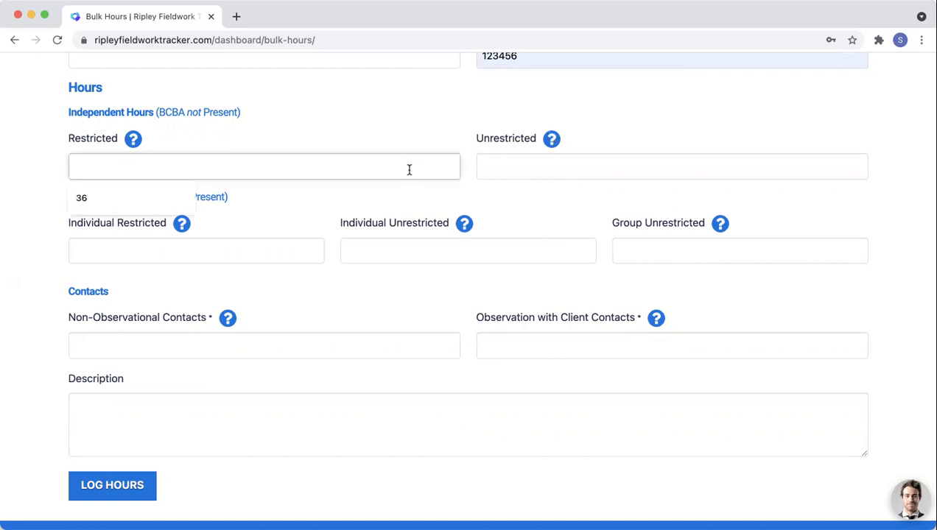
click(105, 194)
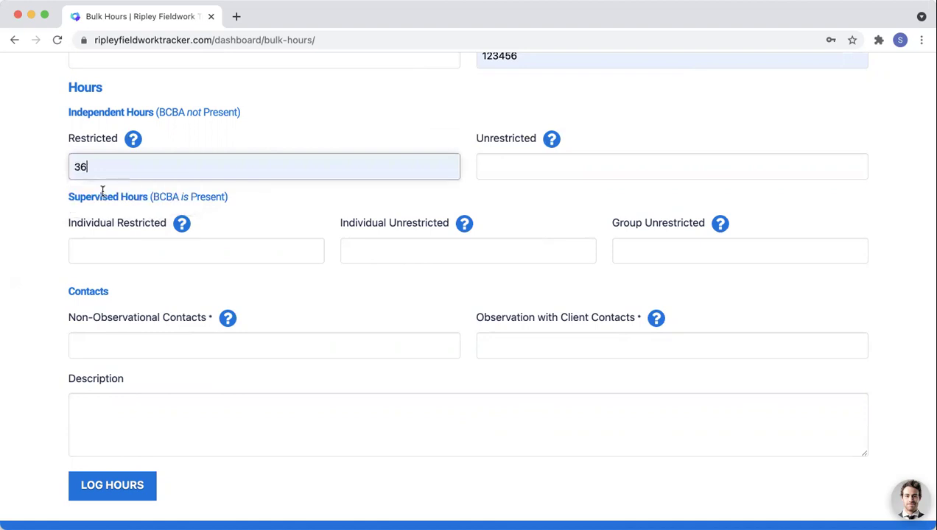
click(544, 166)
click(520, 201)
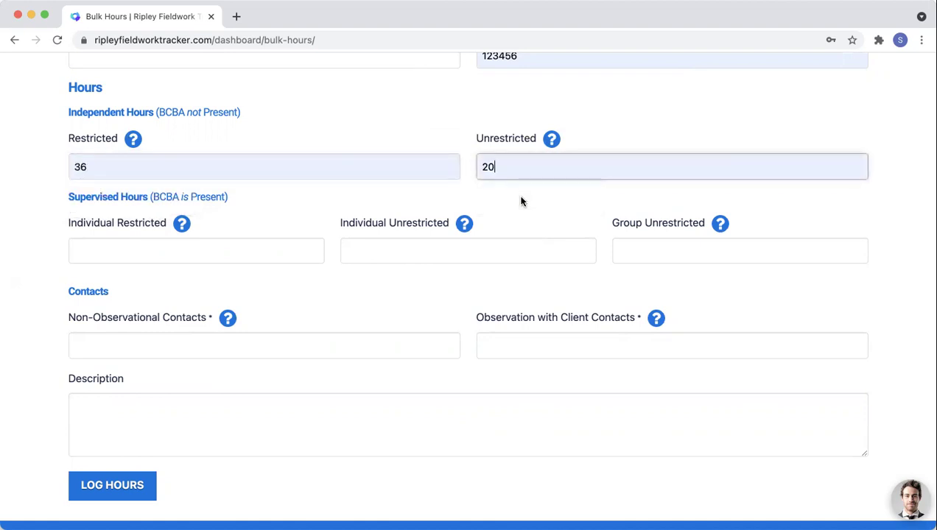
Enter the supervised hours as 4 individual restricted, 2.5 individual unrestricted and 1 group unrestricted
click(221, 250)
click(195, 286)
click(407, 250)
click(382, 284)
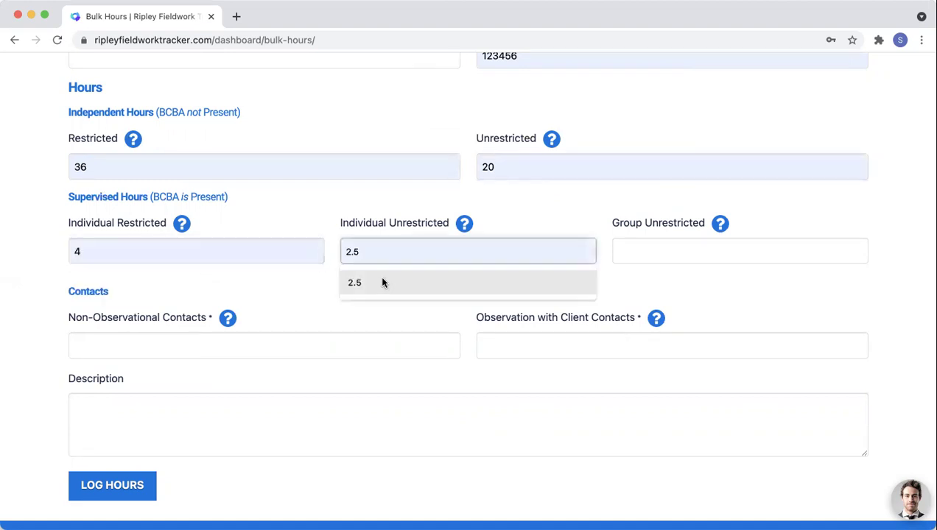
click(635, 254)
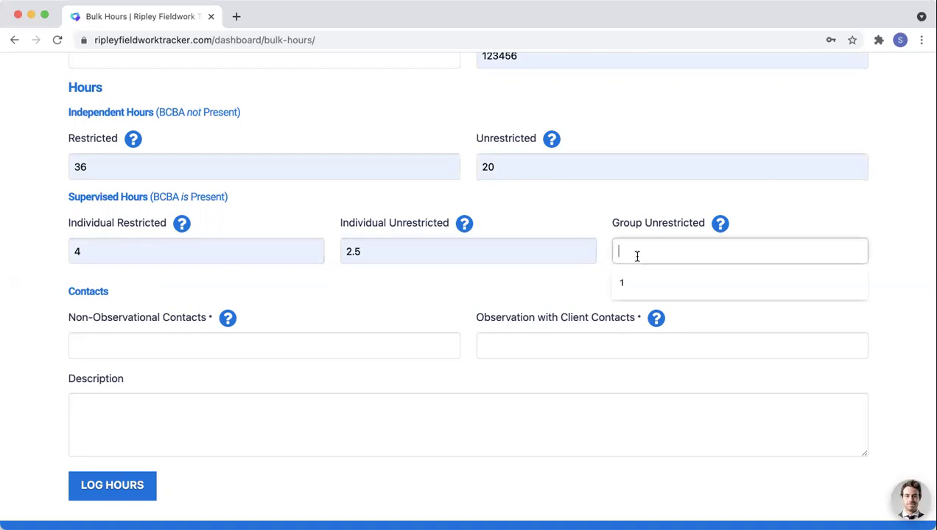
click(627, 285)
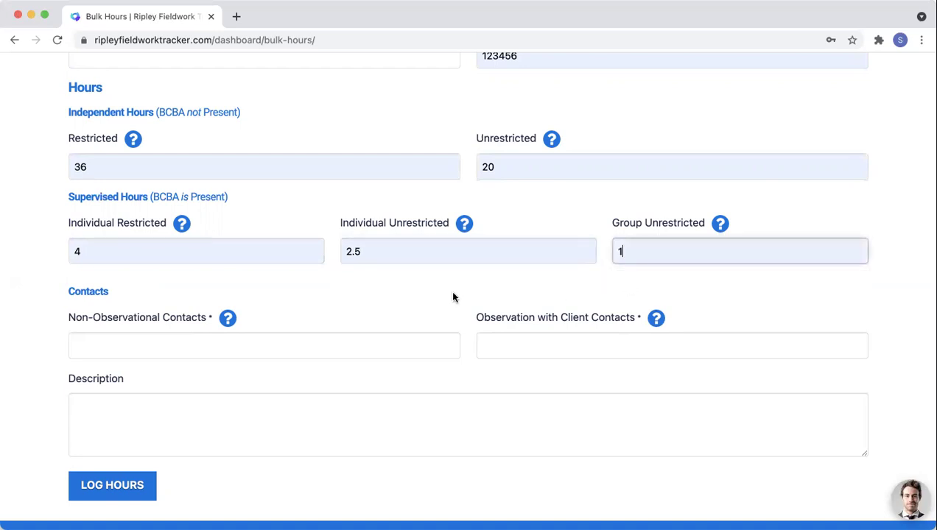
Enter 4 non-observational contacts and 3 observation with client contacts
click(351, 340)
text(4)
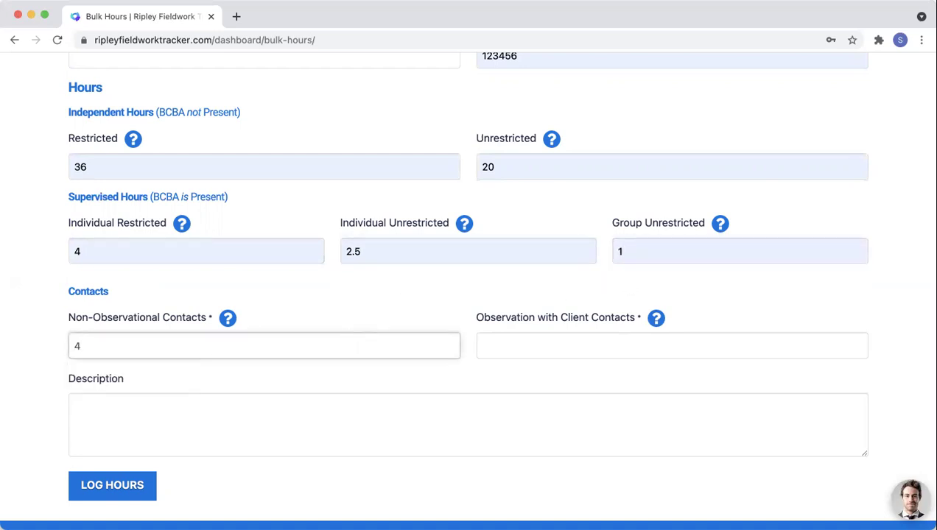
mouse_move(225, 321)
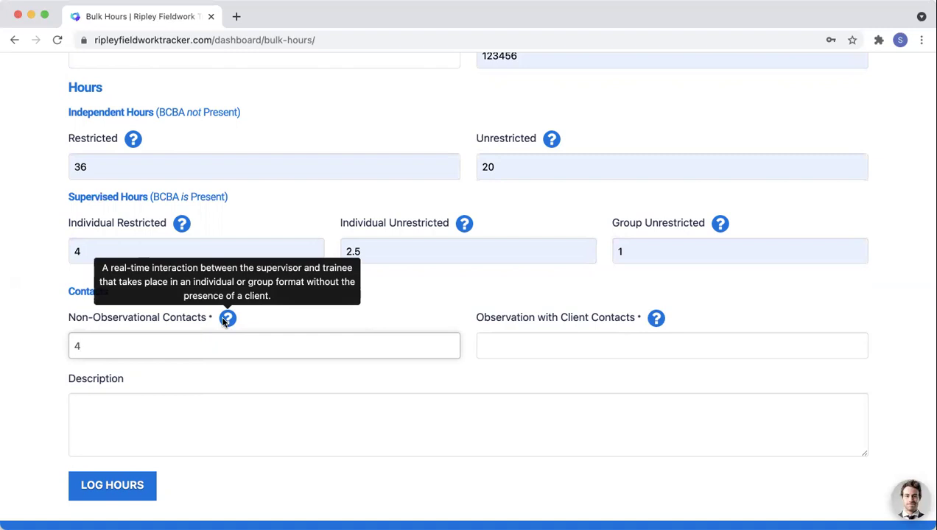
mouse_move(652, 322)
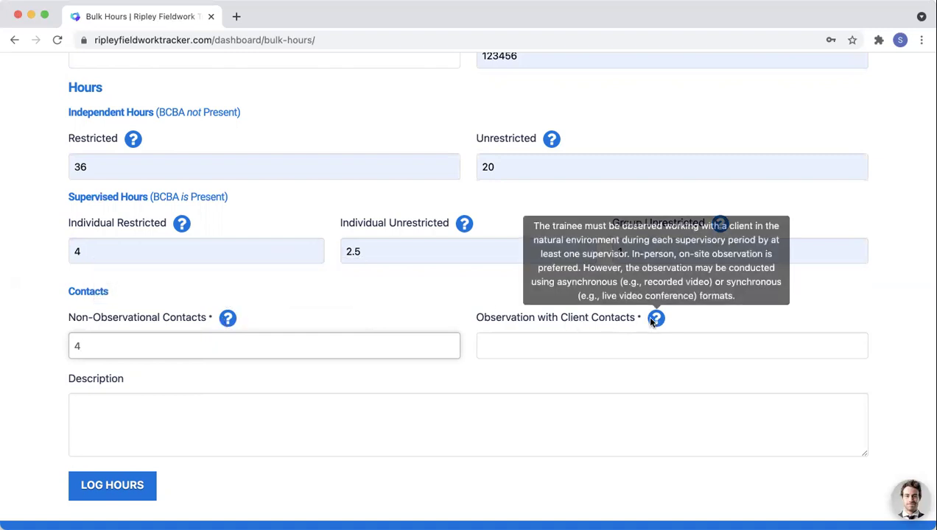
click(622, 348)
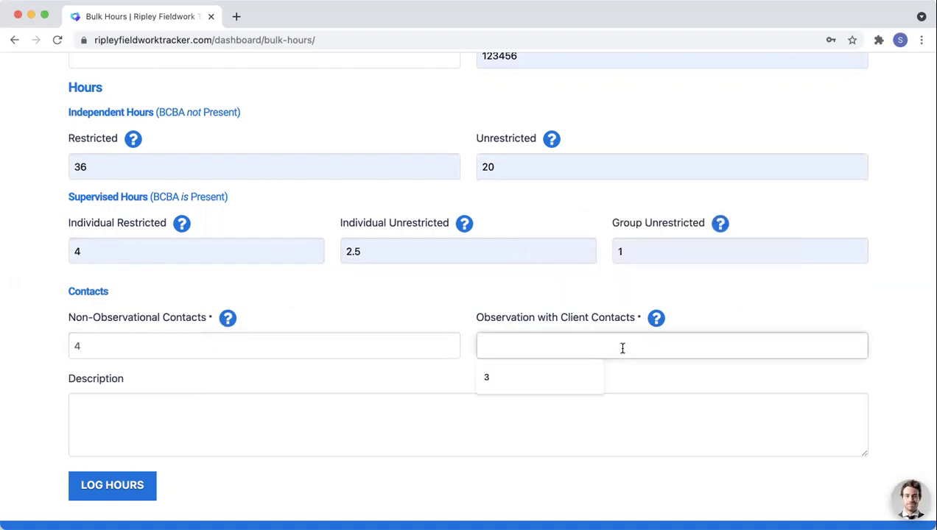
text(3)
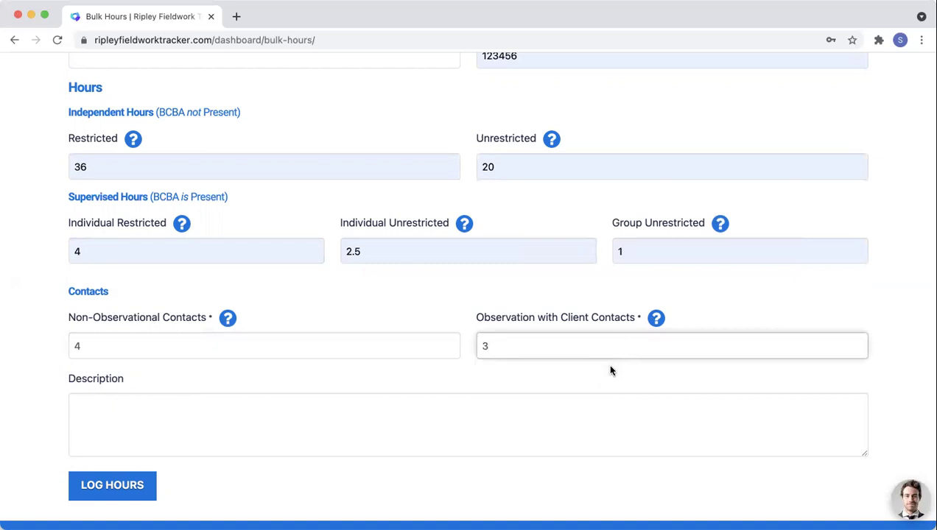
Describe the entry as "Bulk hour entry July 2021" and log the hours
click(570, 426)
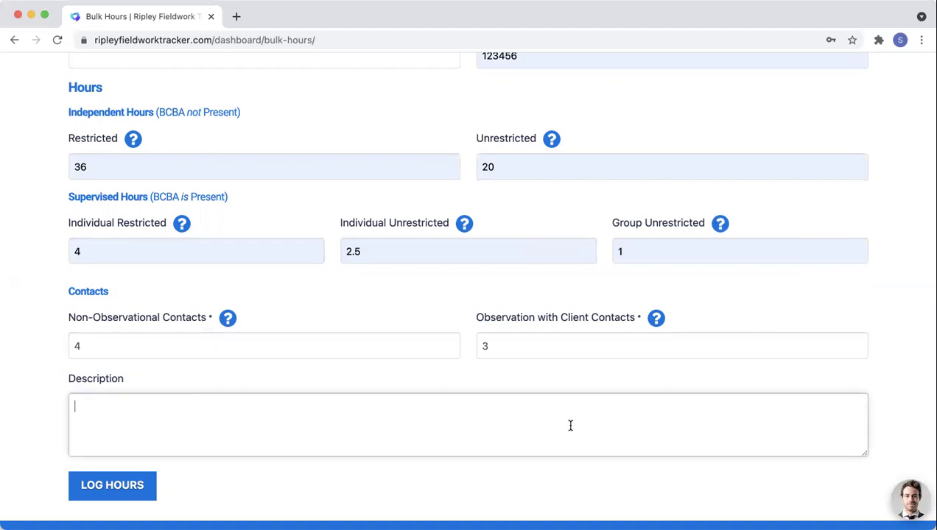
text(Bulk hour entr)
text(y July 2021)
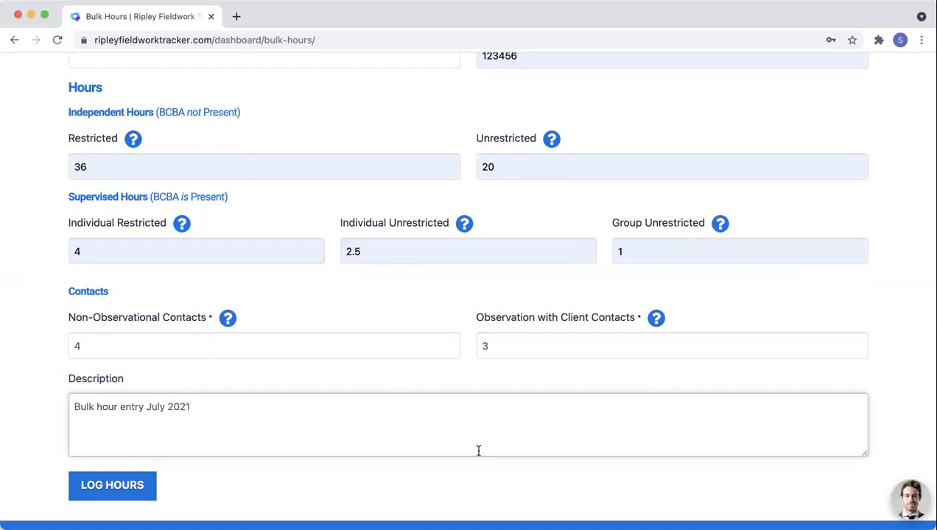
click(125, 484)
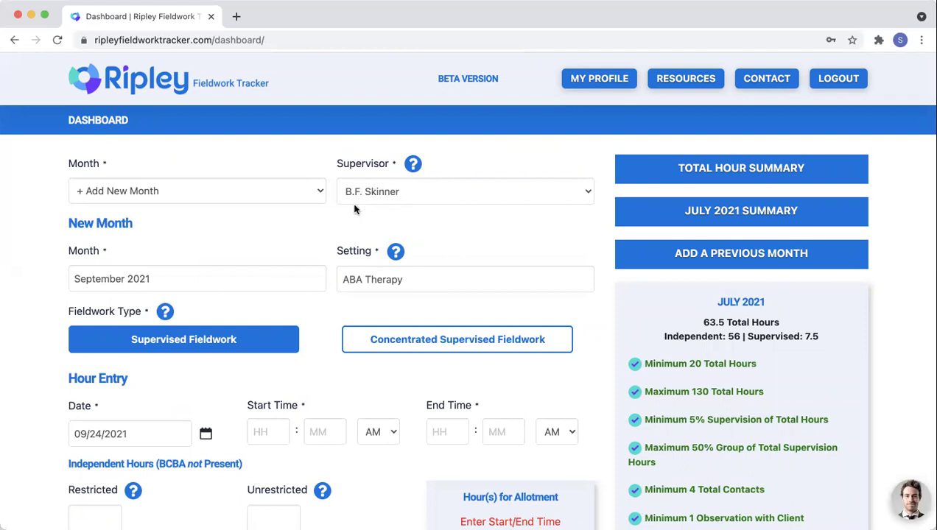
scroll(324, 310, down, 2)
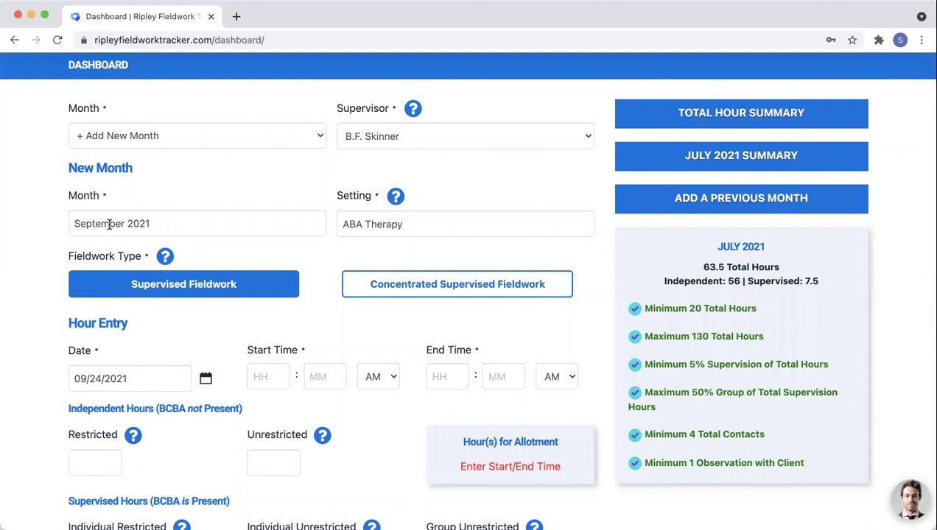
double_click(153, 222)
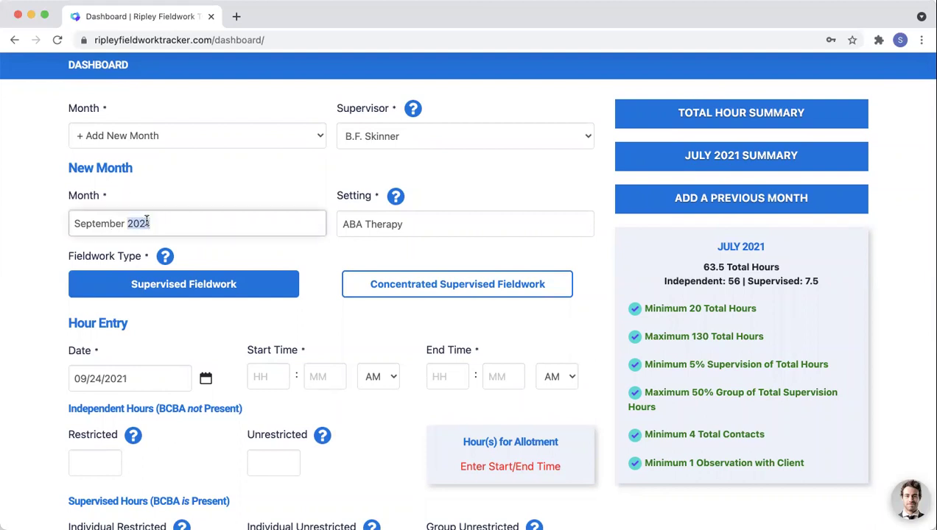
drag(153, 223, 35, 224)
click(44, 227)
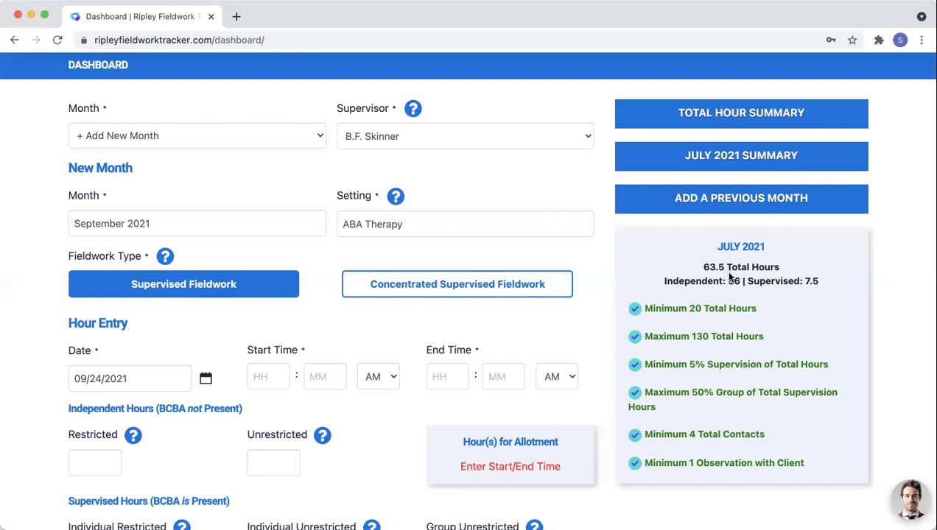
Start another previous-month entry with the month August 2021 and the setting ABA Therapy
click(734, 205)
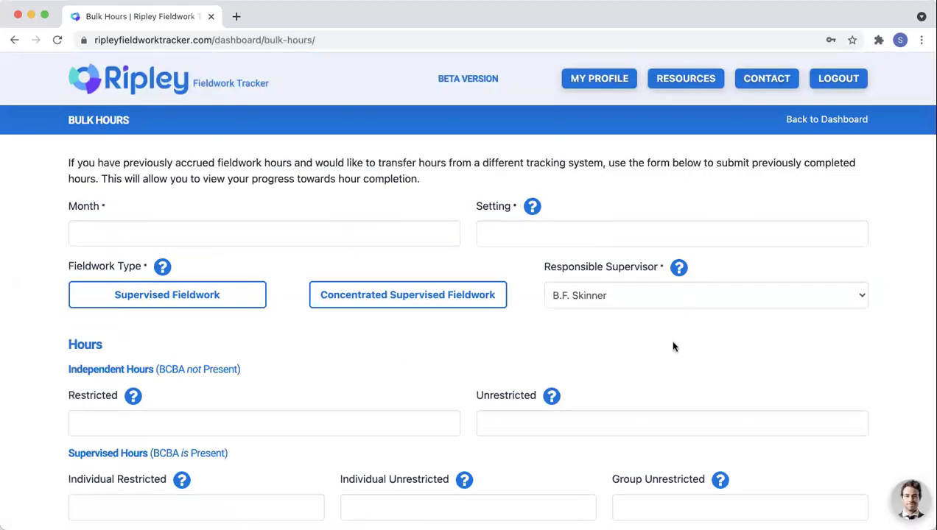
click(386, 225)
text(Au)
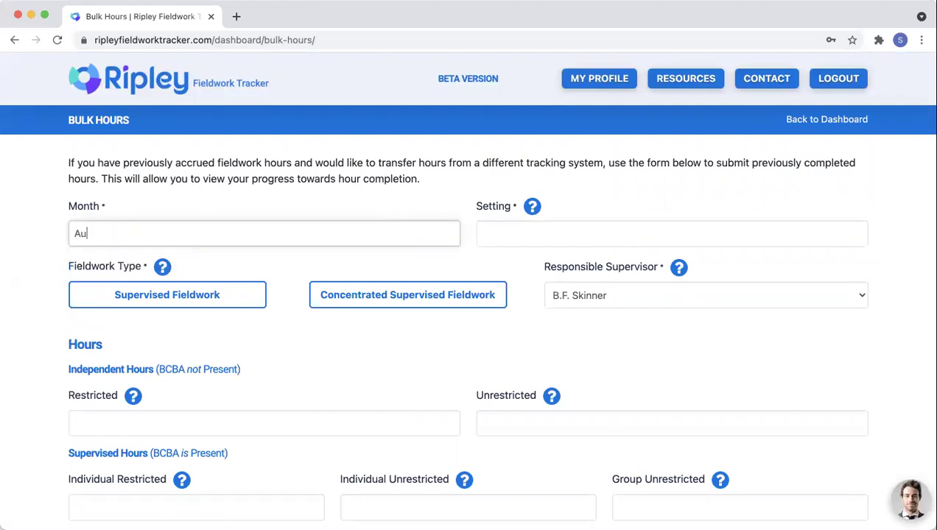
text(gust 2021)
click(608, 233)
click(515, 265)
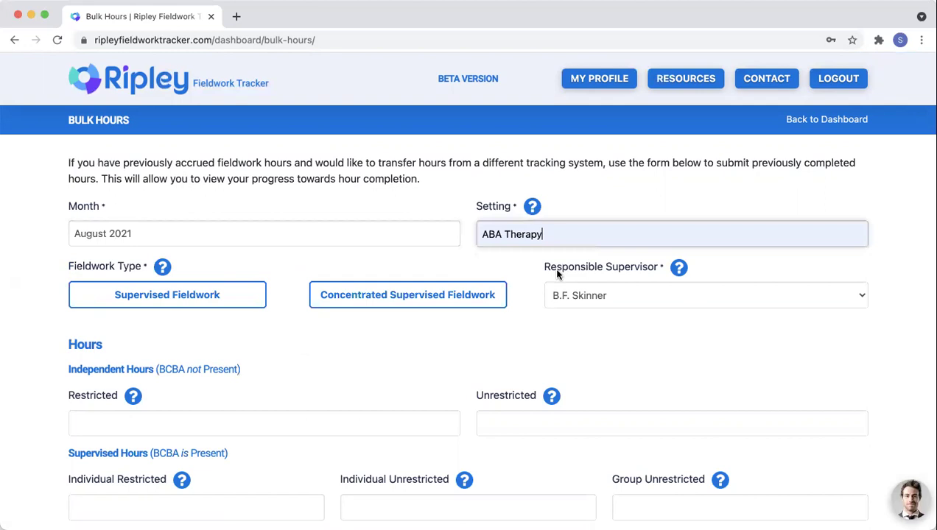
scroll(528, 346, down, 5)
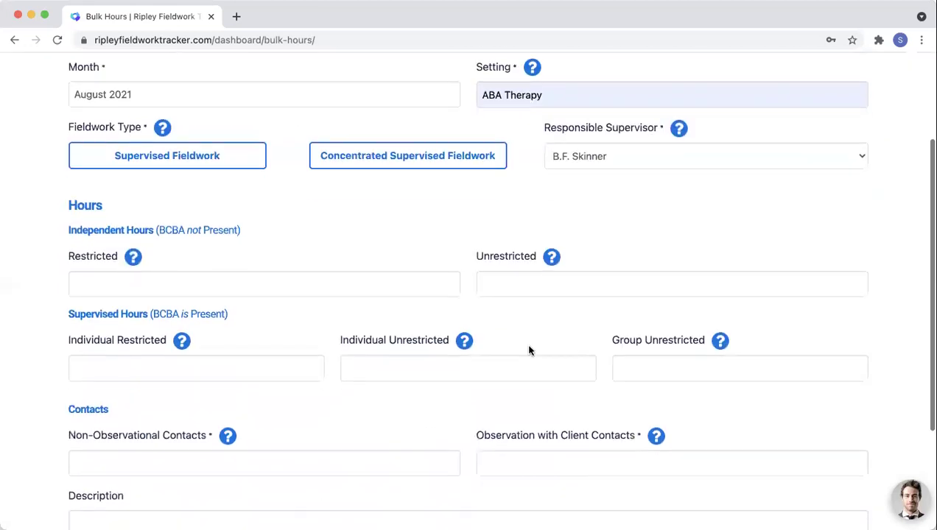
scroll(529, 346, down, 3)
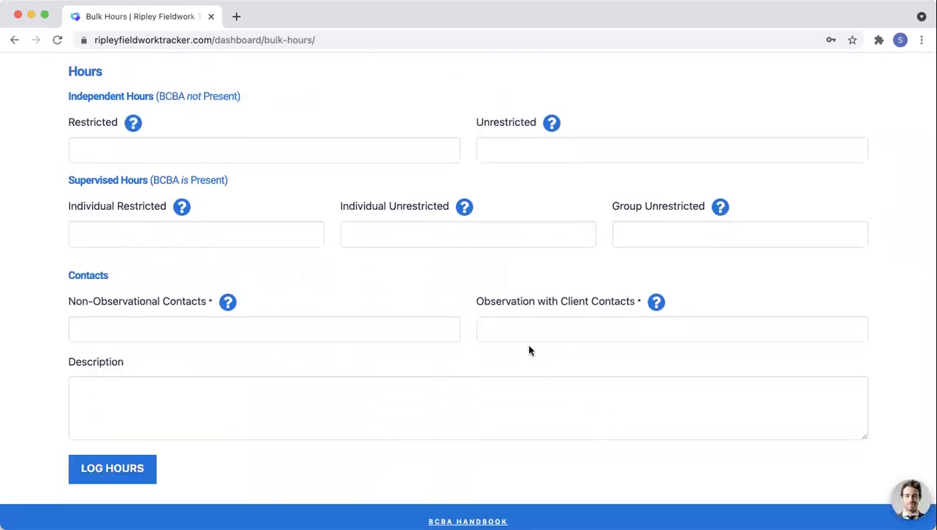